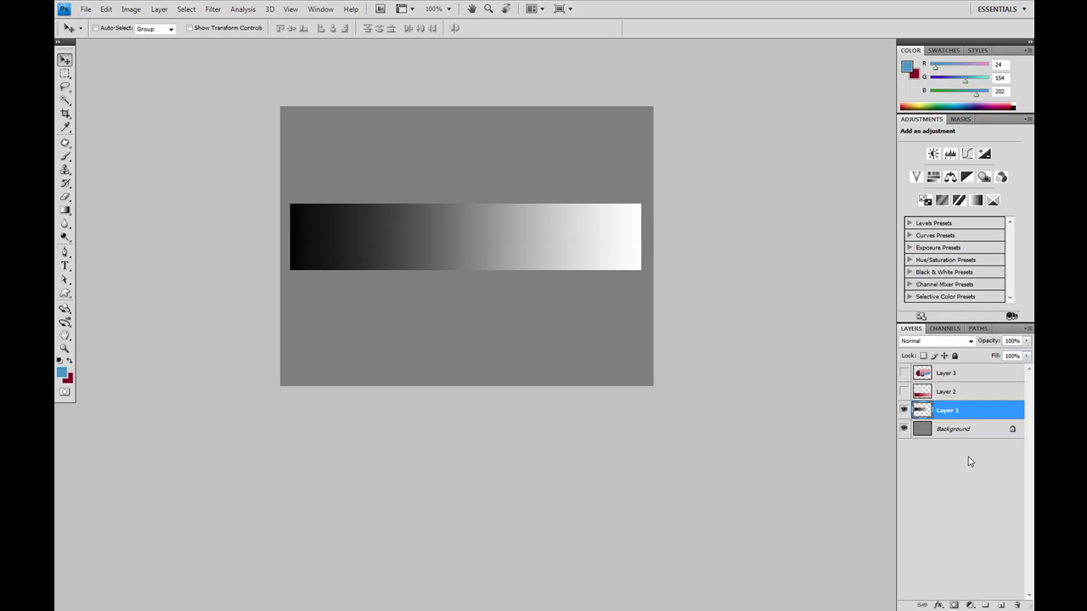
Step: Open the blend mode list for Layer 1, the black-to-white gradient bar
{"action": "left_click", "coordinate": [929, 342]}
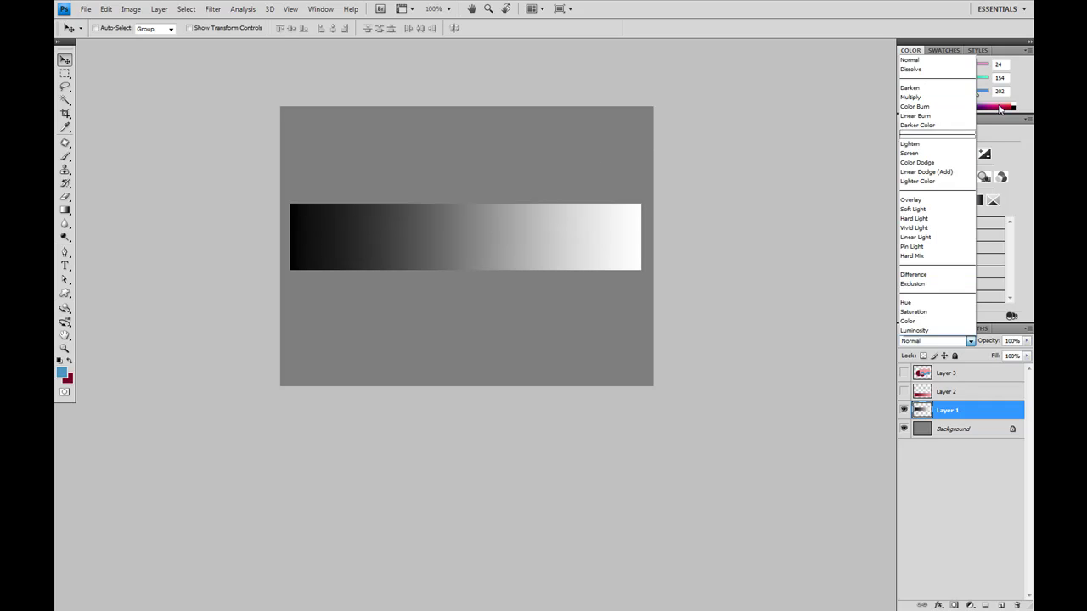
Step: Try Darken, then Lighten on Layer 1 so its dark half vanishes into the grey
{"action": "left_click", "coordinate": [911, 89]}
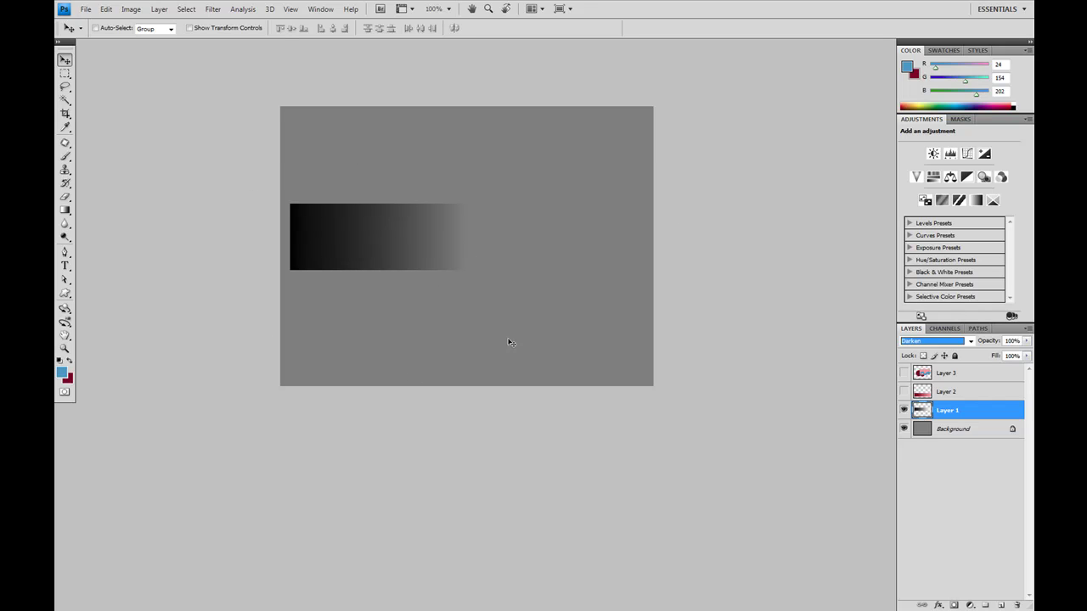
{"action": "left_click", "coordinate": [942, 342]}
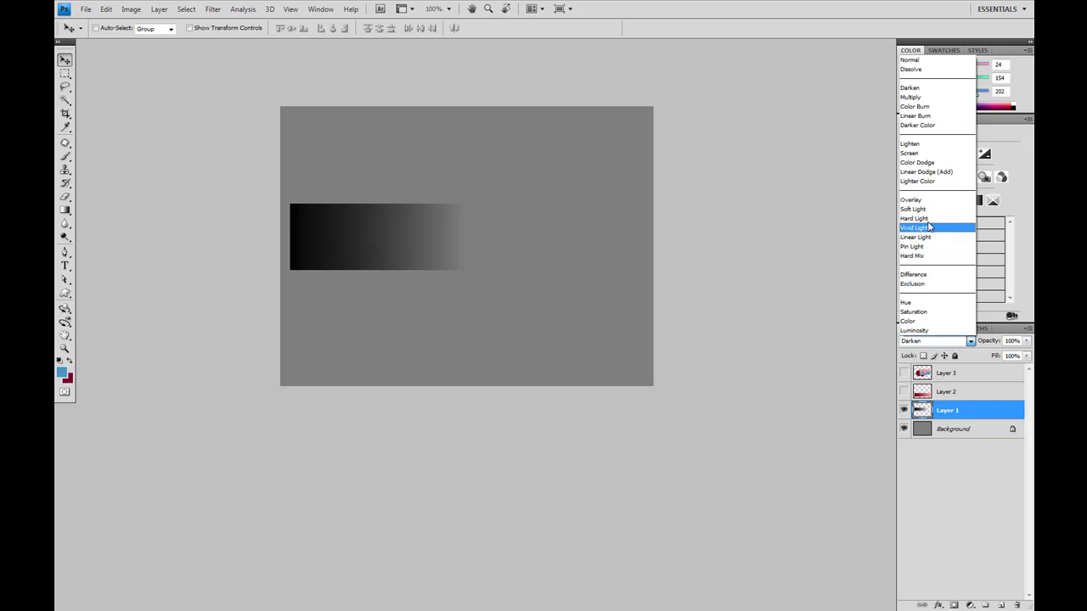
{"action": "left_click", "coordinate": [910, 144]}
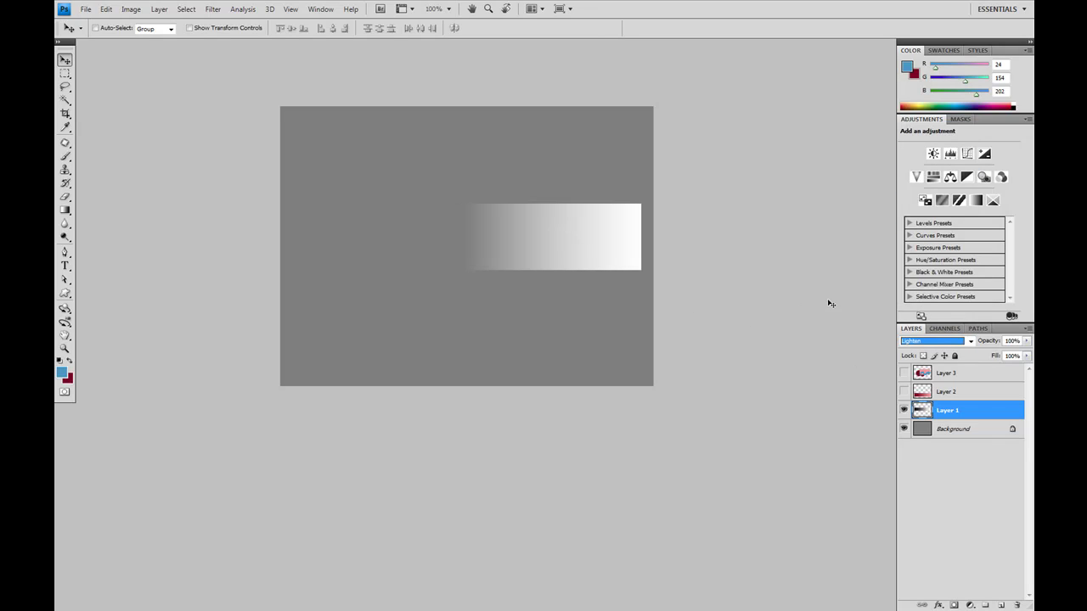
{"action": "left_click", "coordinate": [927, 345]}
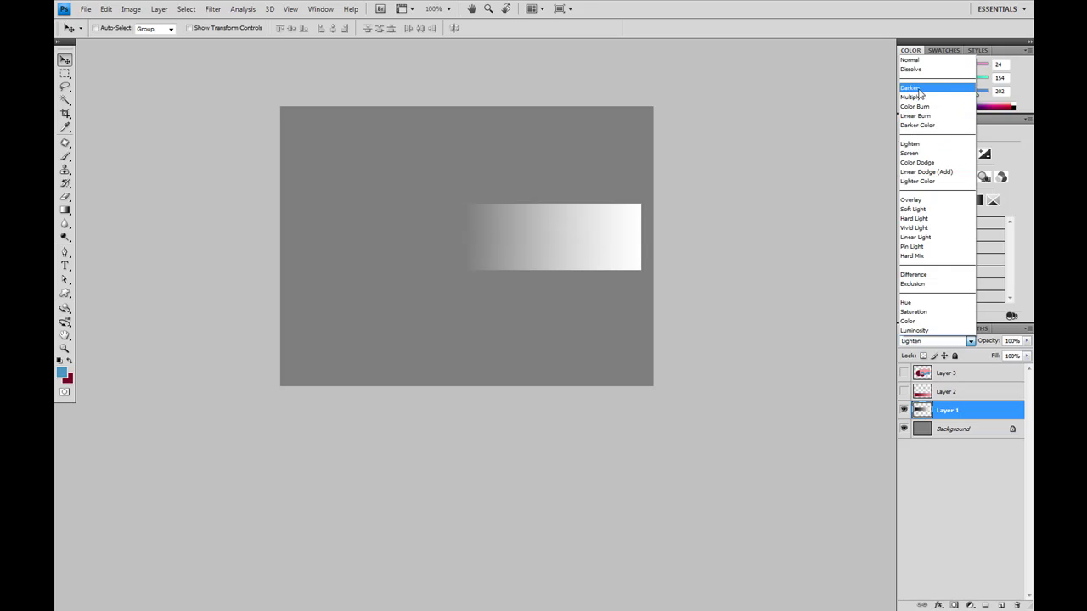
Step: Keep Lighten, show the red Layer 2 gradient, hide Layer 1, and select Layer 2
{"action": "left_click", "coordinate": [932, 458]}
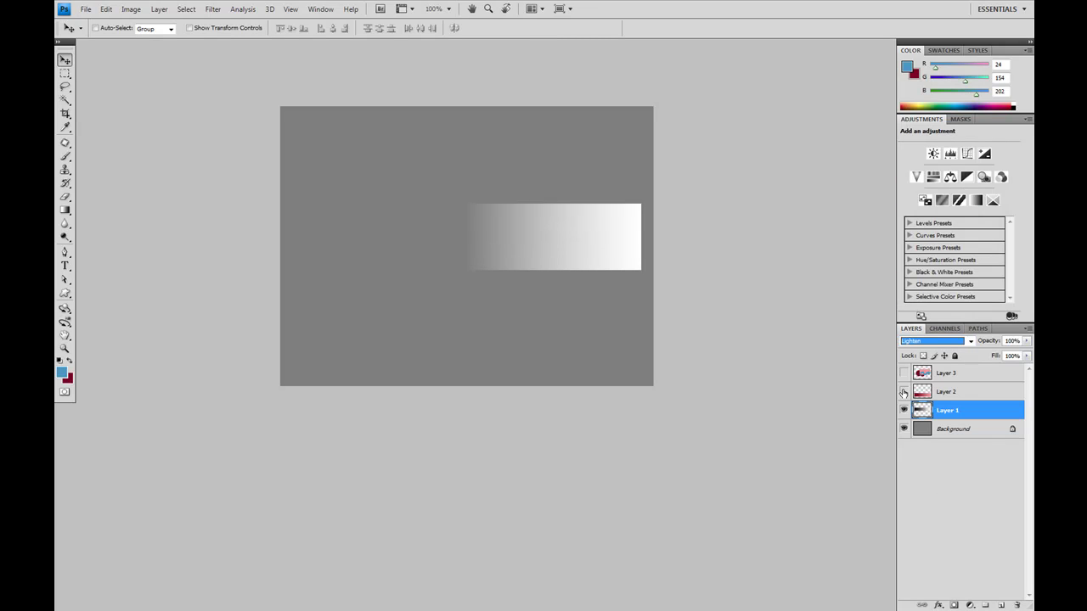
{"action": "left_click", "coordinate": [904, 391]}
{"action": "left_click", "coordinate": [903, 410]}
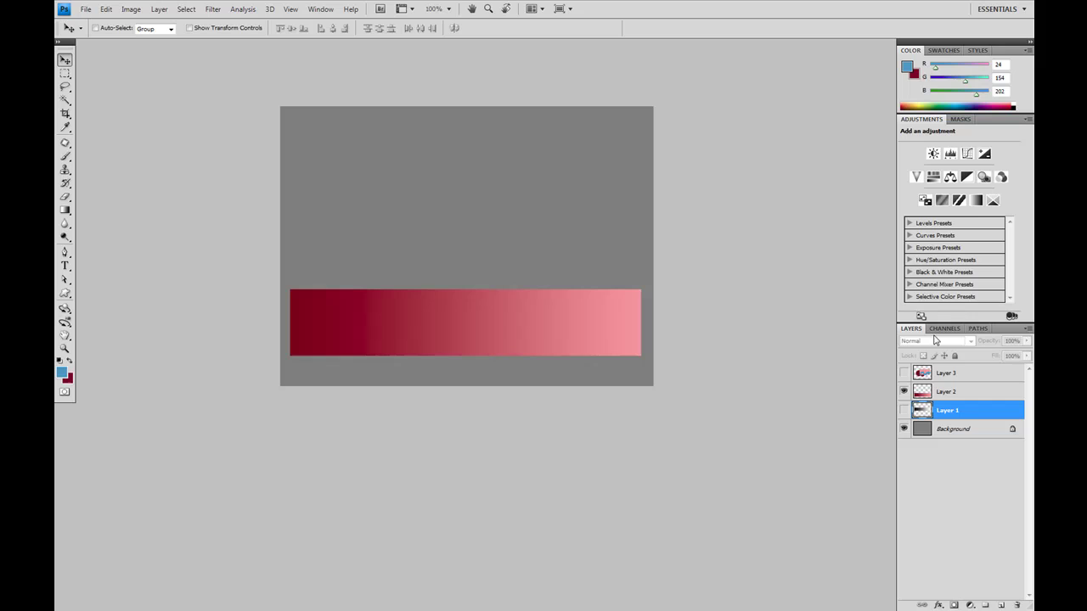
{"action": "left_click", "coordinate": [933, 392]}
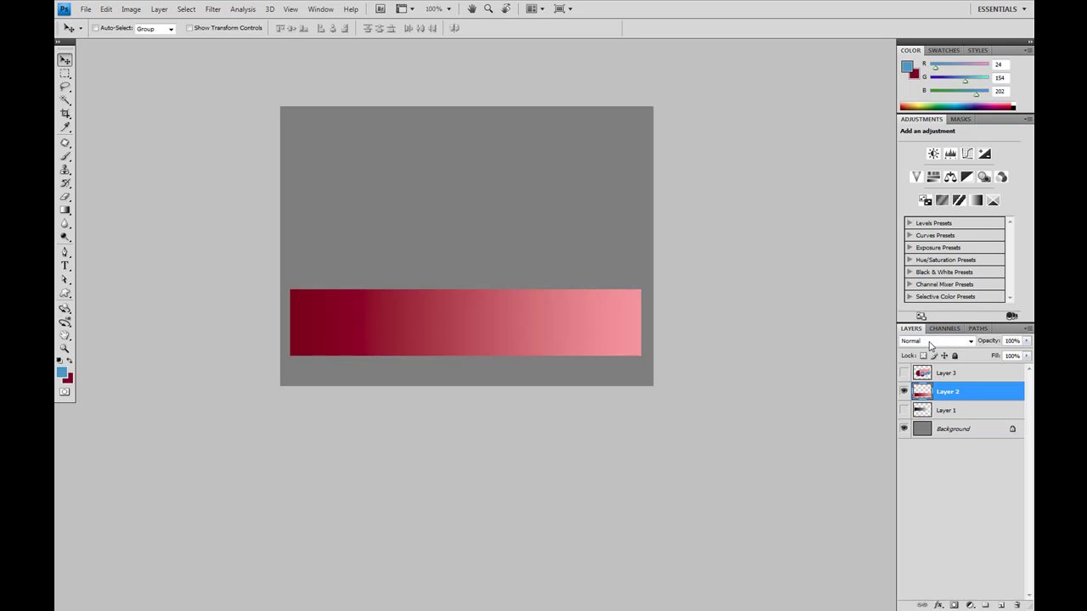
Step: Blend Layer 2 in Darker Color, then Lighter Color, and hide it
{"action": "left_click", "coordinate": [934, 341]}
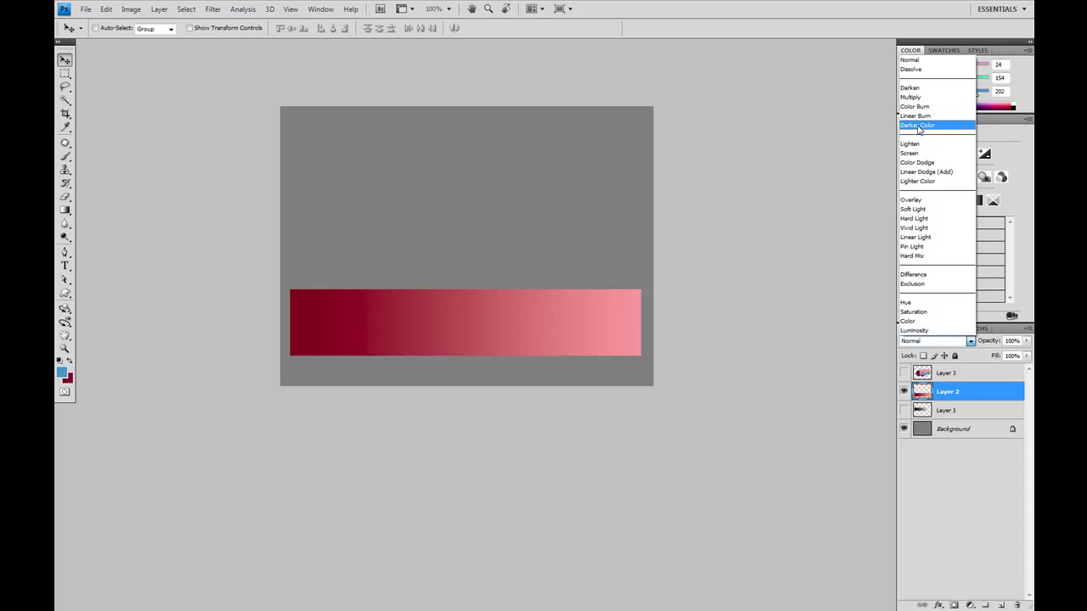
{"action": "left_click", "coordinate": [918, 126]}
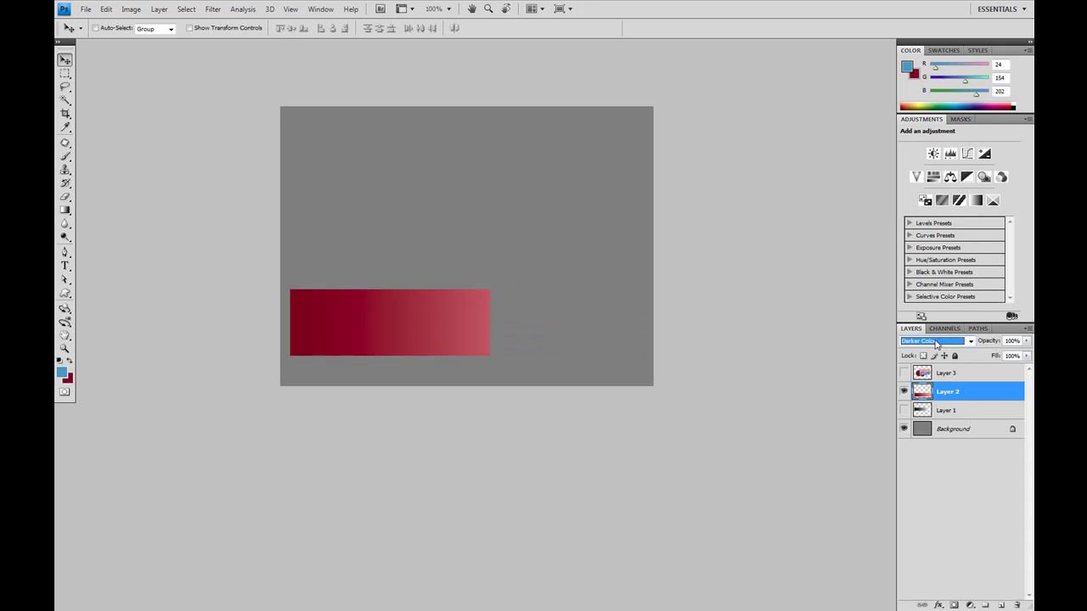
{"action": "left_click", "coordinate": [934, 340]}
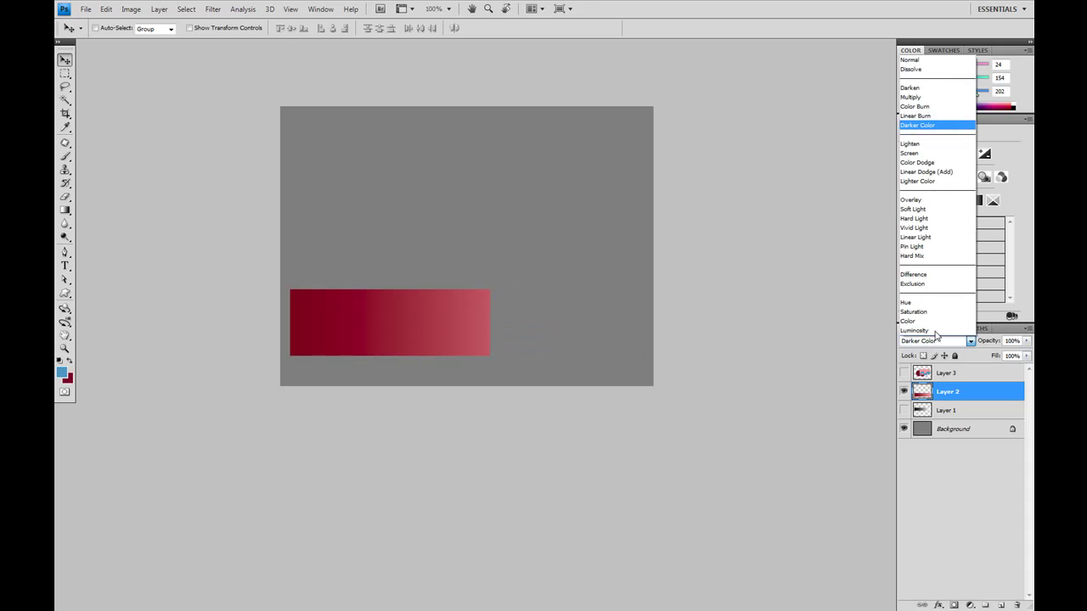
{"action": "left_click", "coordinate": [944, 181]}
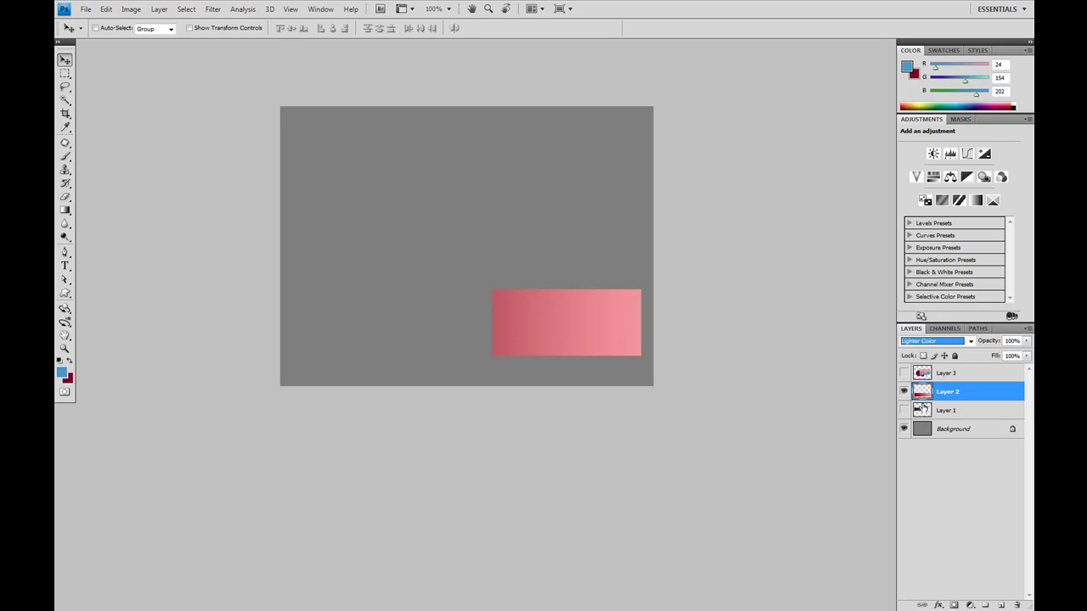
{"action": "left_click", "coordinate": [904, 392]}
Step: Show and select Layer 1, trying Overlay and then Soft Light blending
{"action": "left_click", "coordinate": [904, 410]}
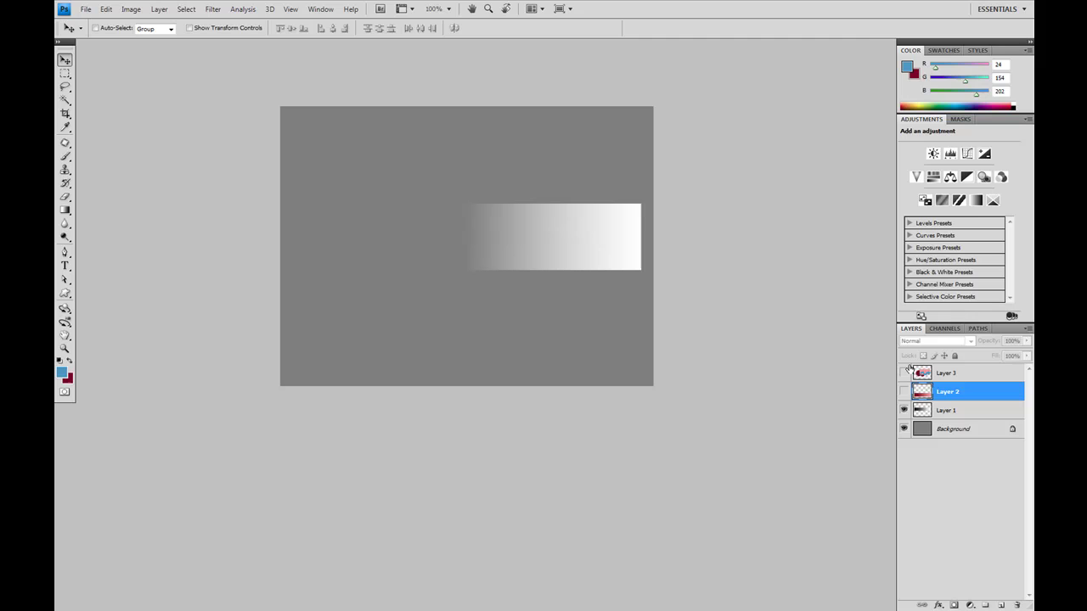
{"action": "left_click", "coordinate": [924, 410]}
{"action": "left_click", "coordinate": [926, 341]}
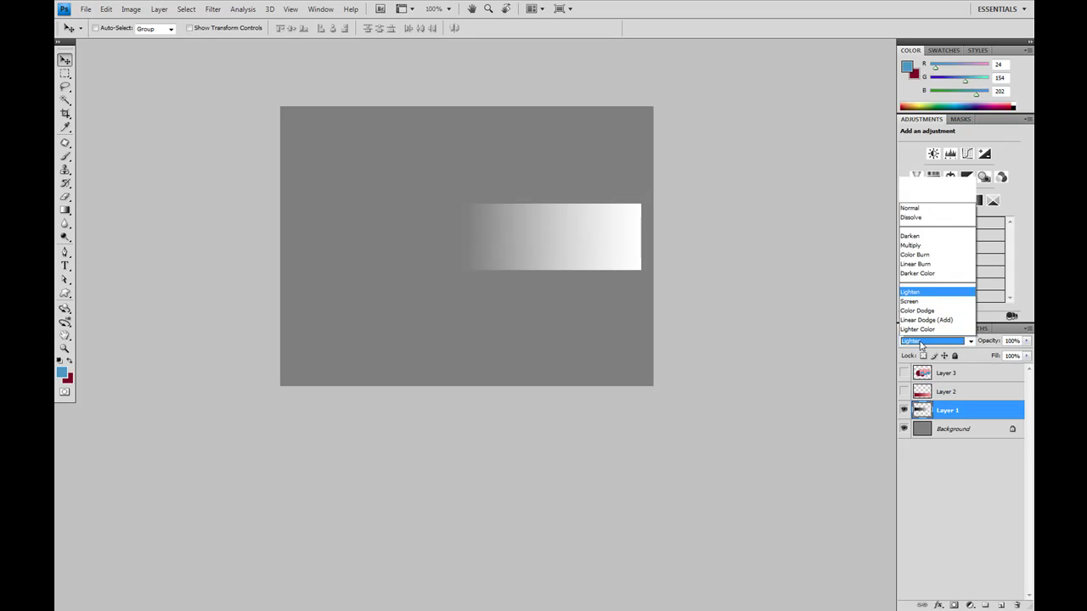
{"action": "left_click", "coordinate": [932, 201]}
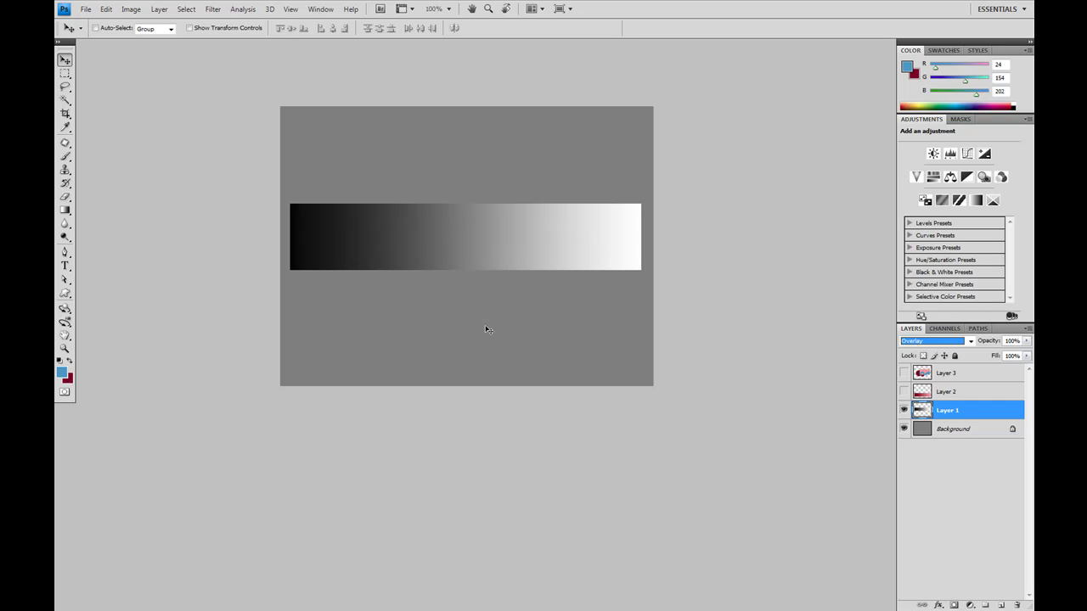
{"action": "left_click", "coordinate": [938, 341]}
{"action": "left_click", "coordinate": [915, 210]}
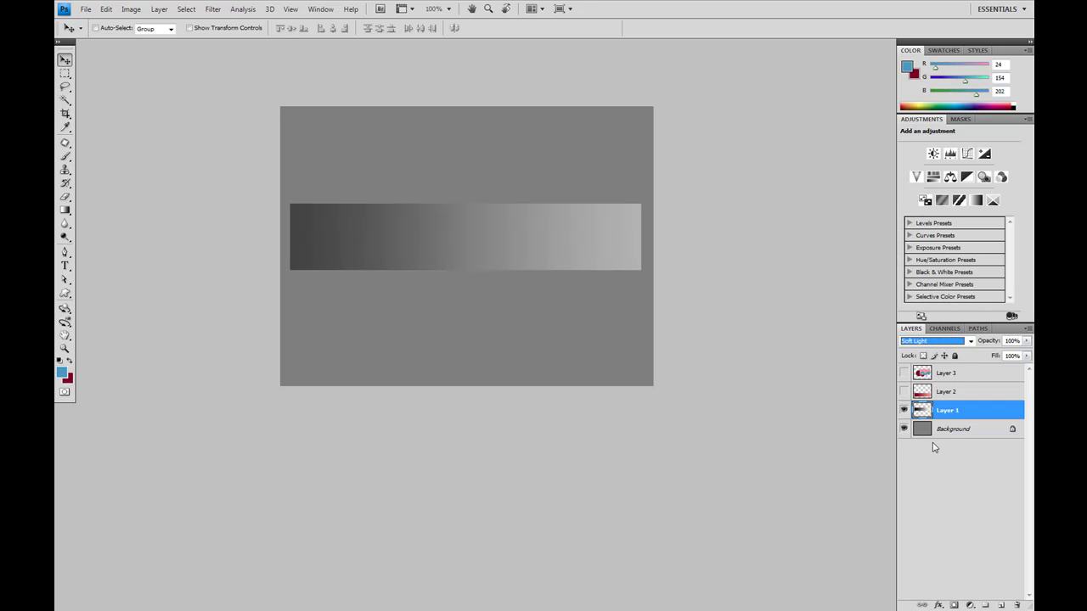
Step: Dismiss the mode list and hide Layer 1, leaving plain grey
{"action": "left_click", "coordinate": [909, 343]}
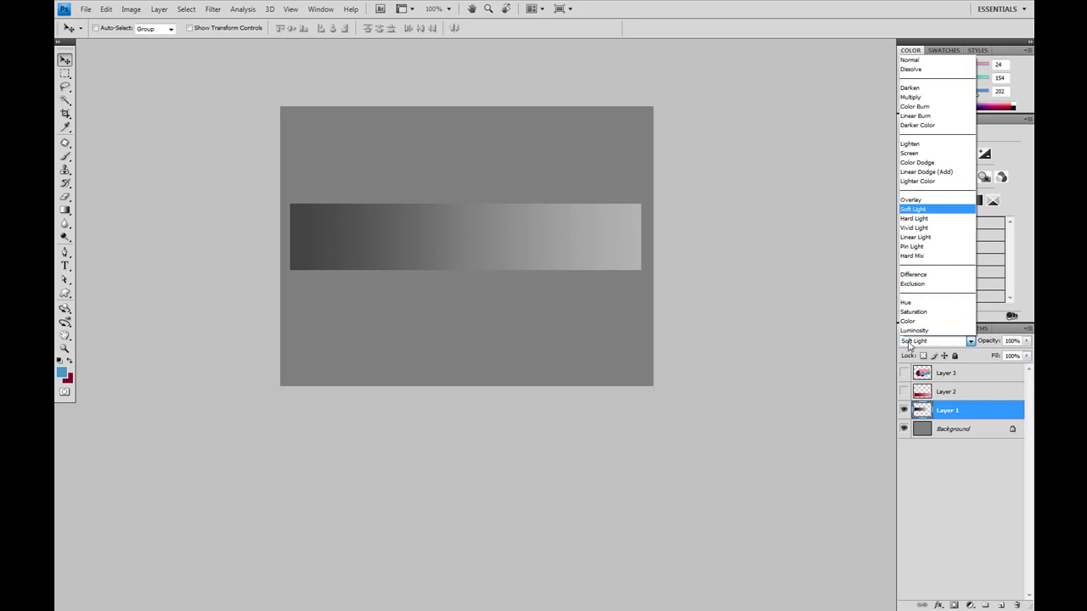
{"action": "left_click", "coordinate": [908, 343]}
{"action": "left_click", "coordinate": [904, 410]}
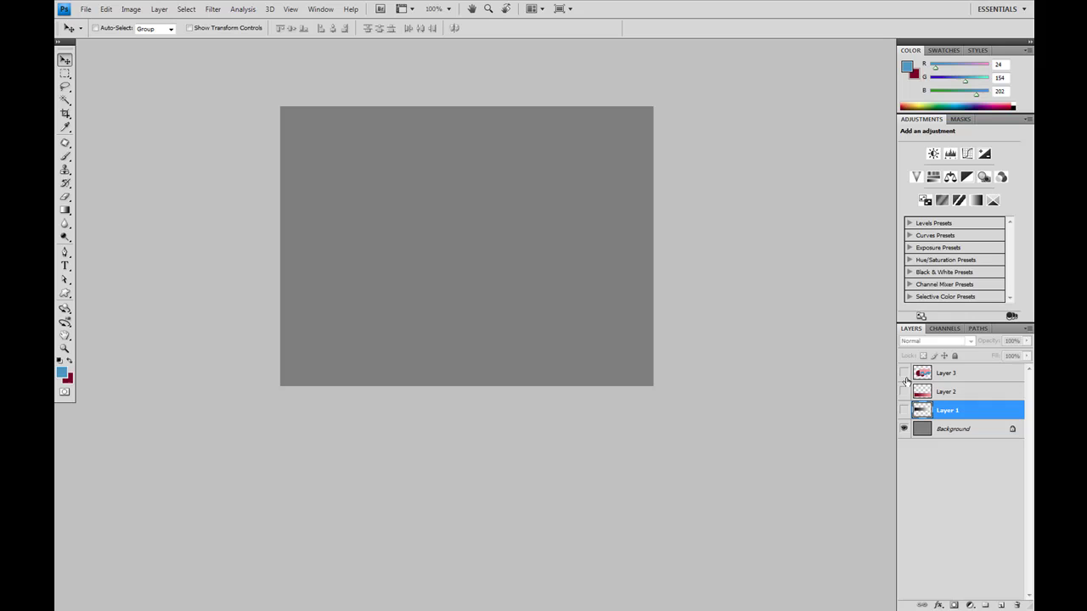
Step: Show Layer 3, duplicate it with Ctrl+J, and shift the copy left and down
{"action": "left_click", "coordinate": [904, 373]}
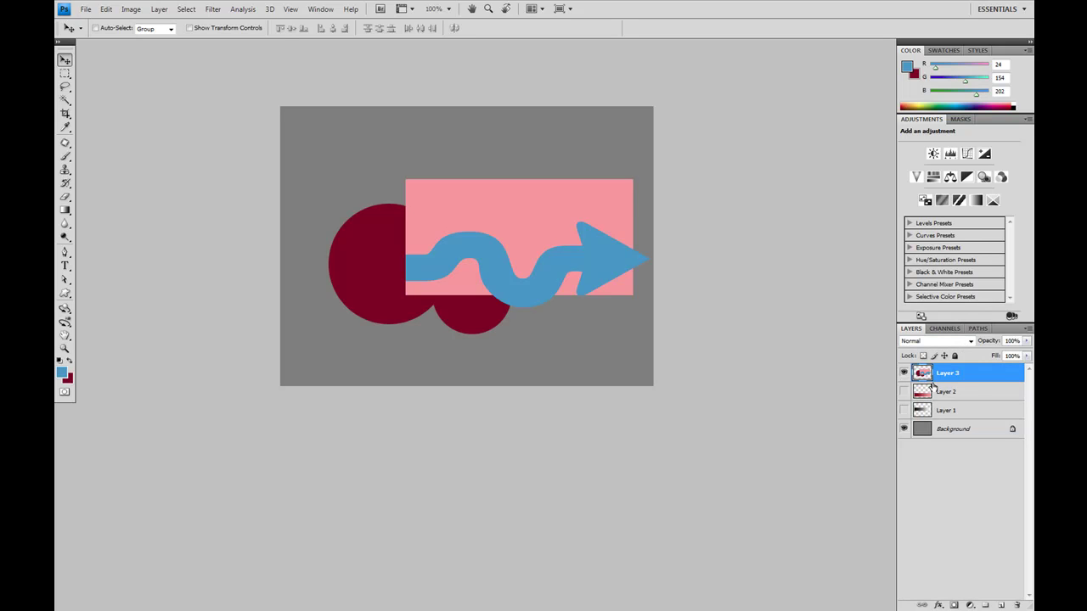
{"action": "left_click_drag", "start_coordinate": [928, 376], "coordinate": [1003, 606]}
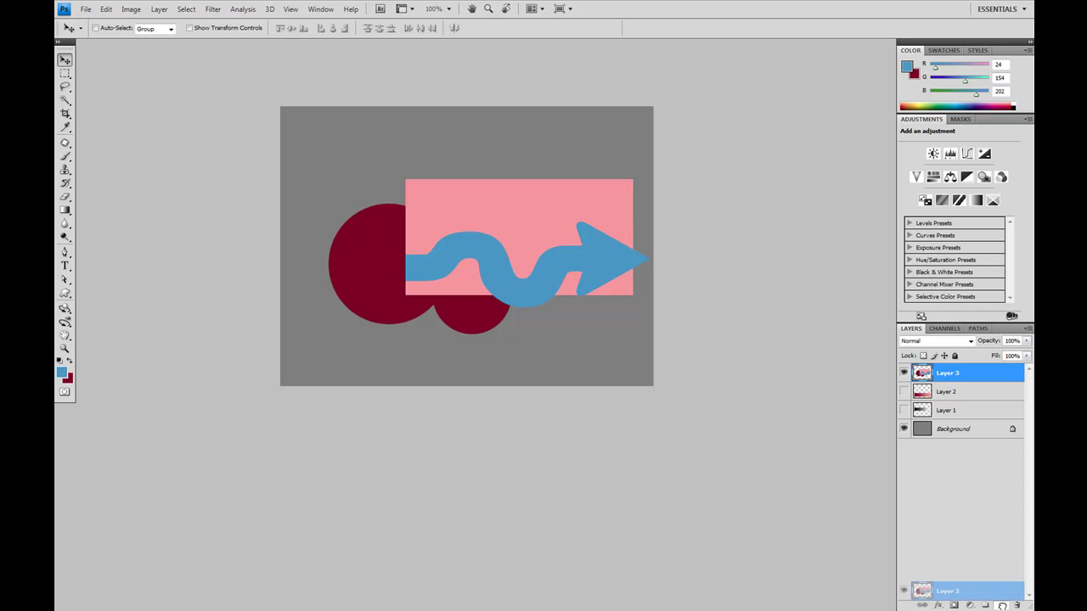
{"action": "left_click_drag", "start_coordinate": [1003, 605], "coordinate": [988, 379]}
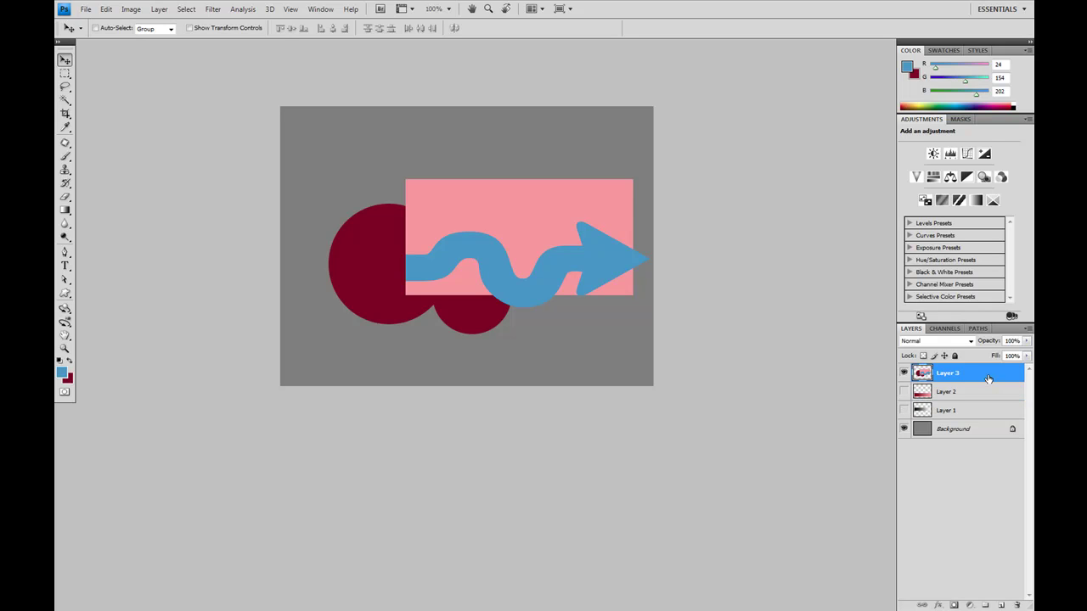
{"action": "key", "text": "ctrl+j"}
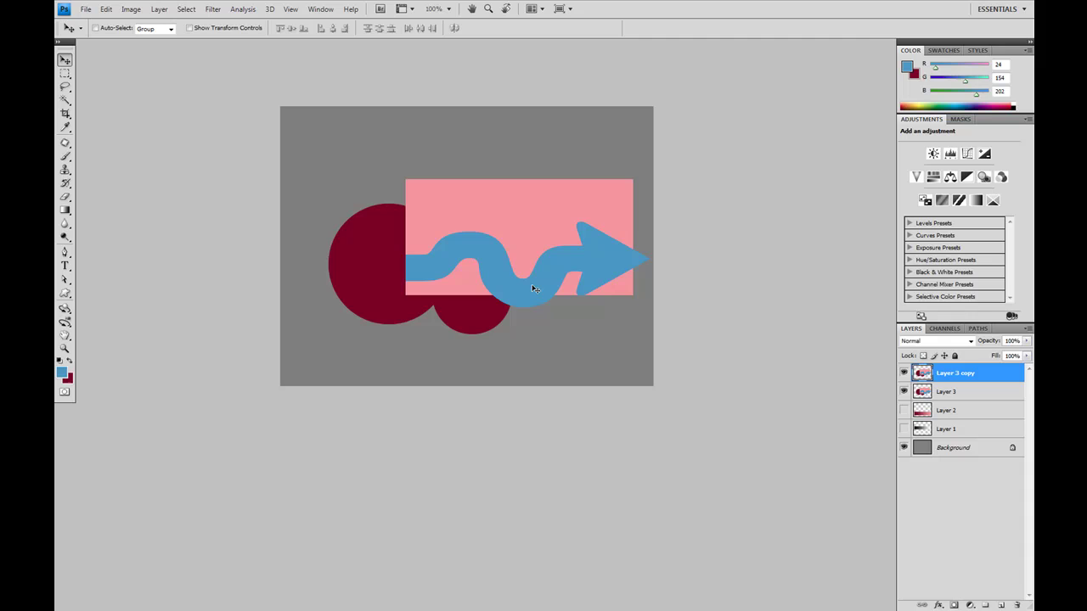
{"action": "left_click_drag", "start_coordinate": [533, 289], "coordinate": [509, 301]}
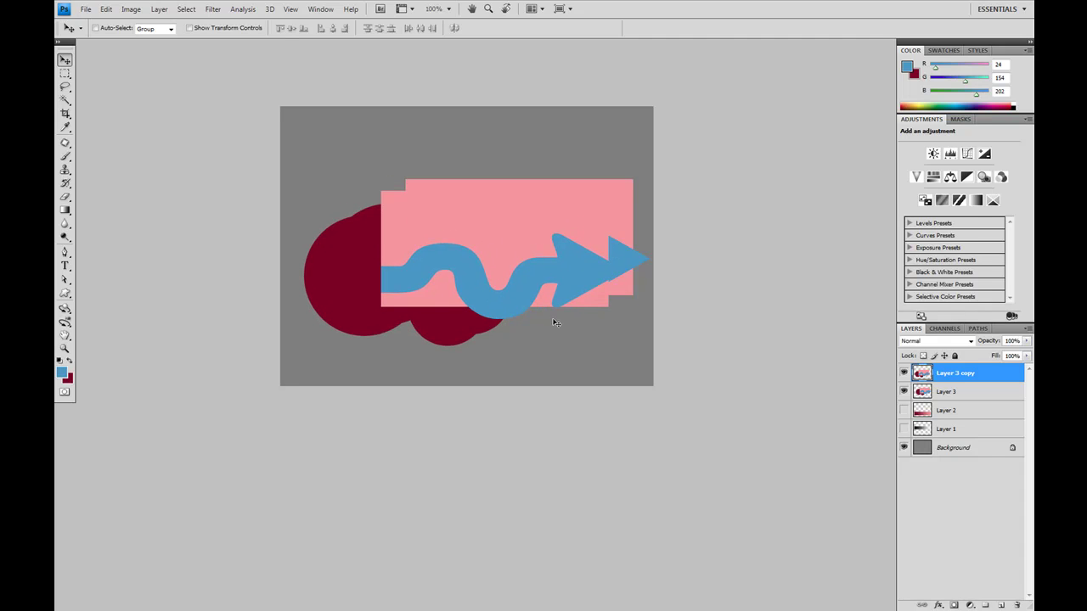
Step: Set Layer 3 copy to Difference and drag it back up and right
{"action": "left_click", "coordinate": [929, 341]}
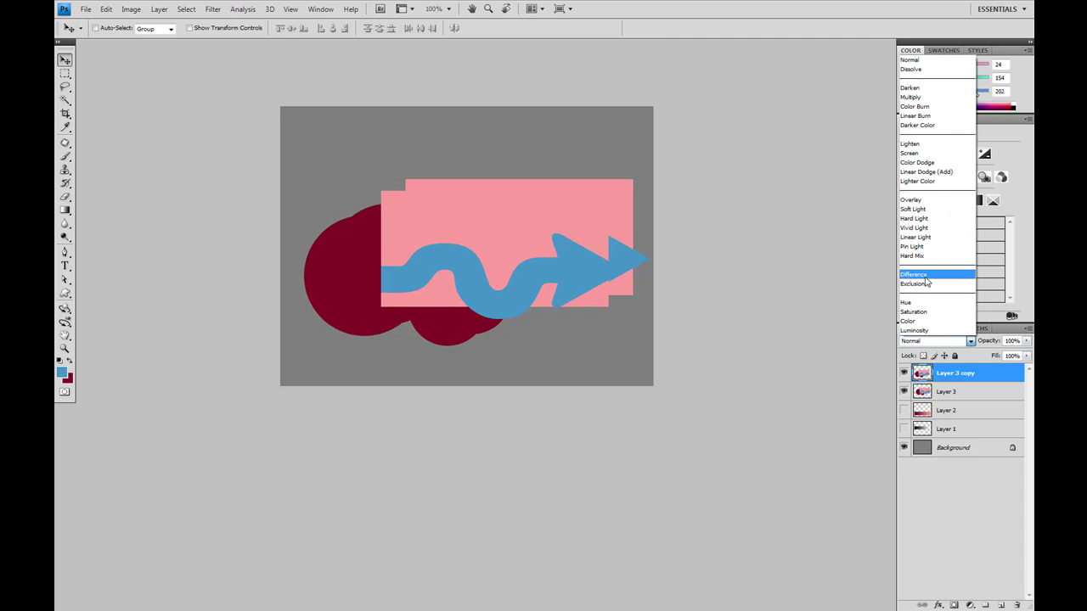
{"action": "left_click", "coordinate": [924, 275]}
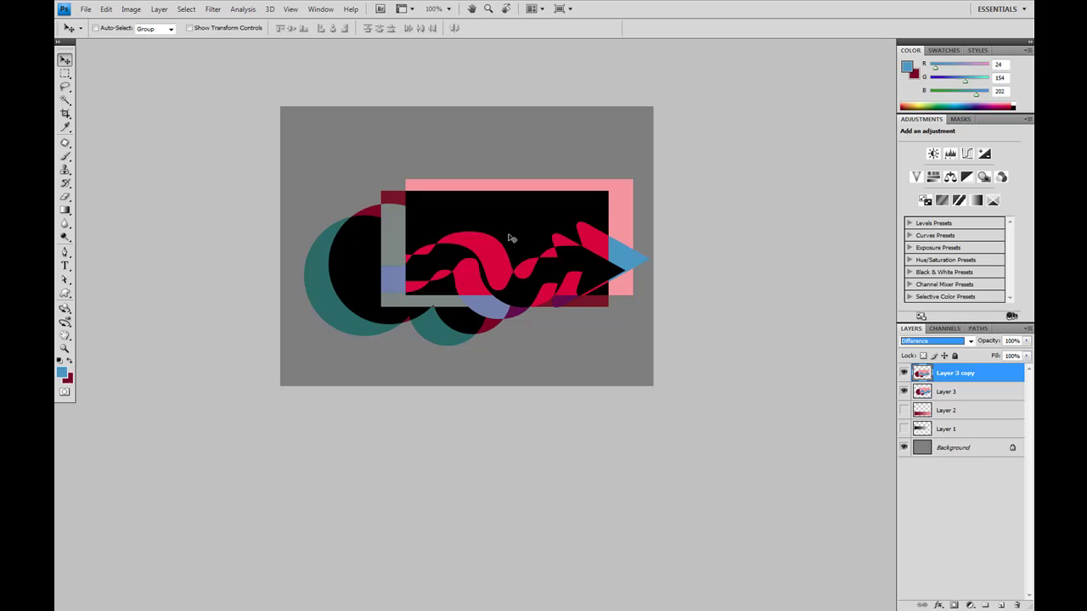
{"action": "left_click_drag", "start_coordinate": [511, 238], "coordinate": [534, 228]}
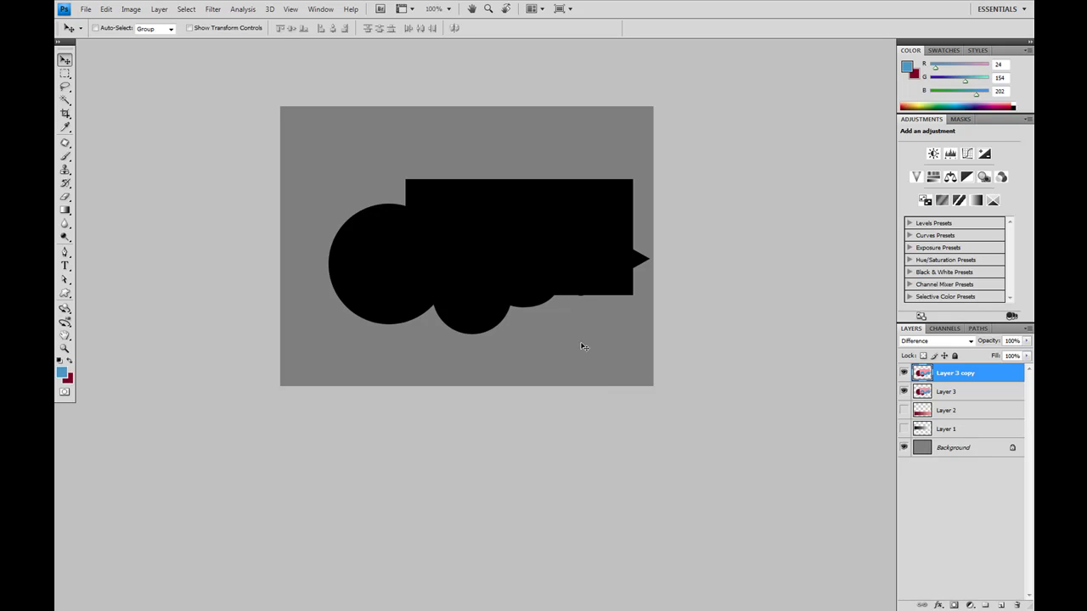
Step: Nudge the copy with arrow keys until it aligns exactly, turning the shapes black
{"action": "key", "text": "Left"}
{"action": "key", "text": "Left"}
{"action": "key", "text": "Left"}
{"action": "key", "text": "Up"}
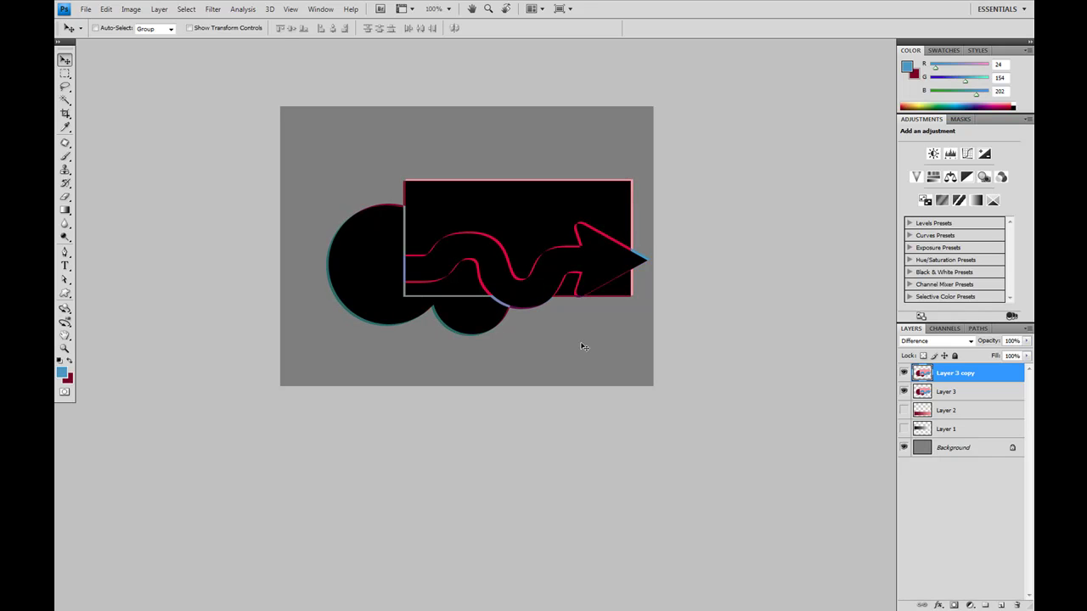
{"action": "key", "text": "Down"}
{"action": "key", "text": "Right"}
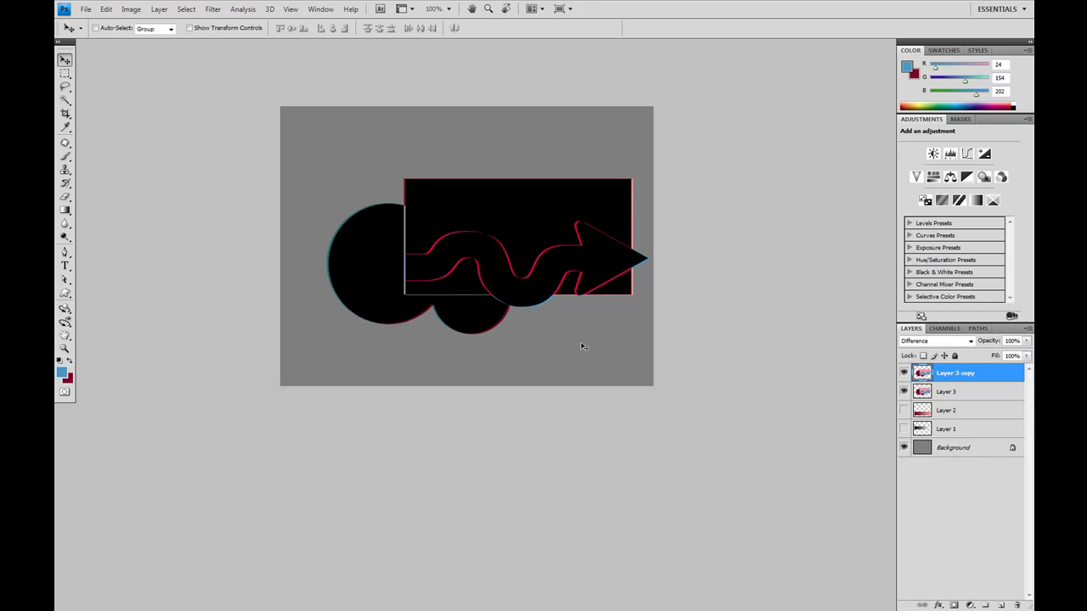
{"action": "key", "text": "Down"}
{"action": "key", "text": "Right"}
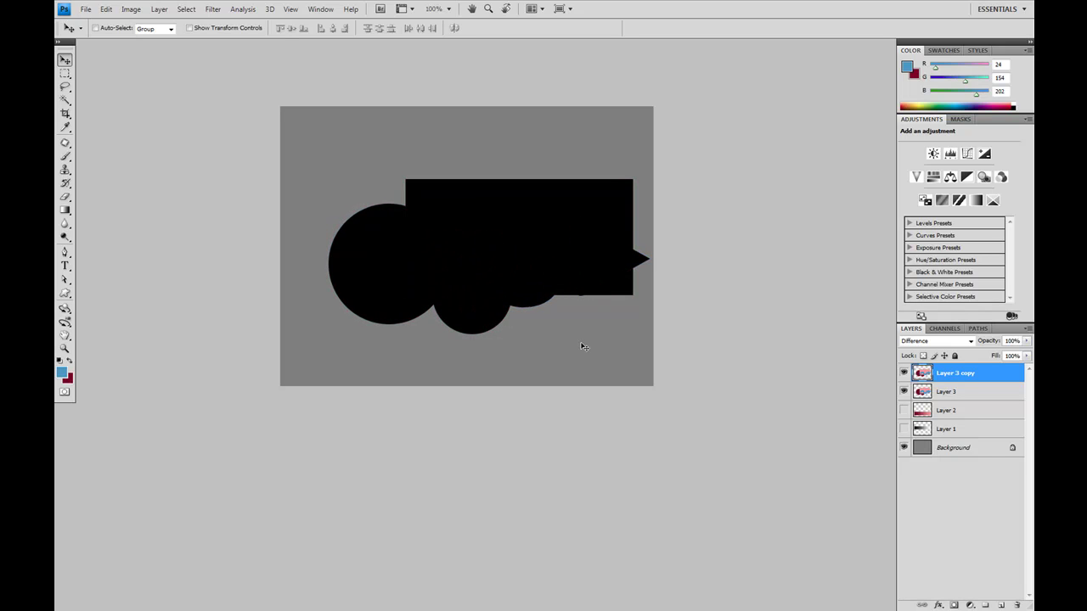
{"action": "left_click", "coordinate": [928, 344]}
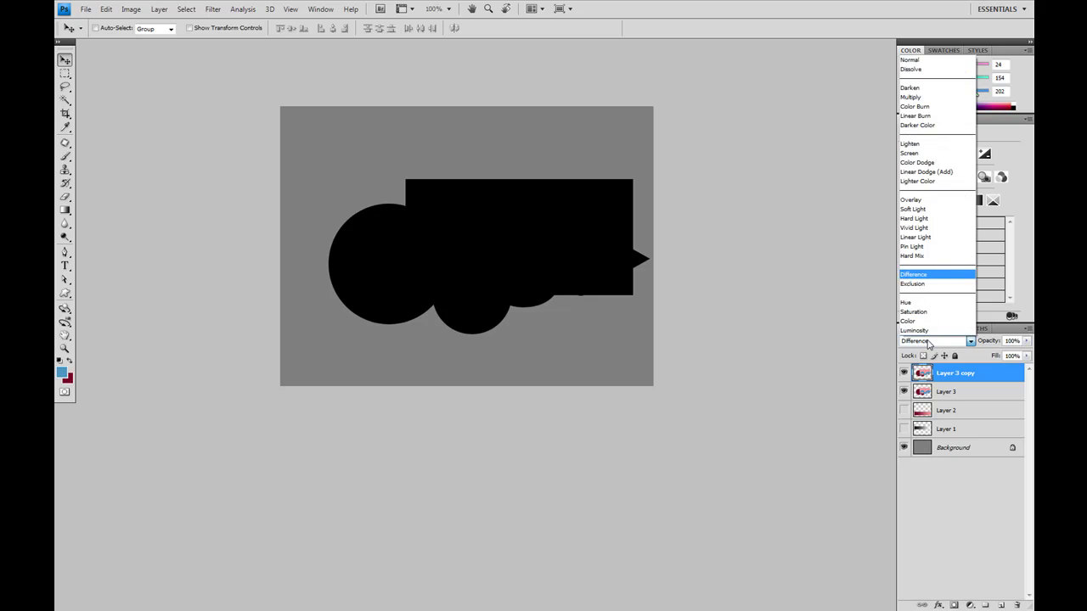
Step: Hide Layer 3 copy and select Layer 3
{"action": "left_click", "coordinate": [928, 344]}
{"action": "left_click", "coordinate": [904, 373]}
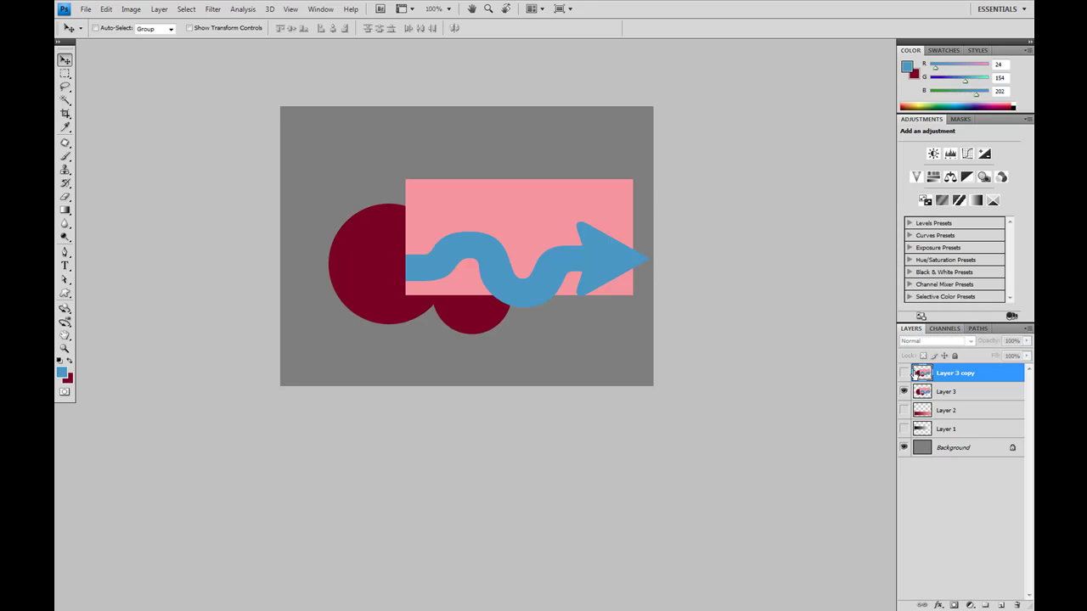
{"action": "left_click", "coordinate": [921, 391]}
Step: Cycle Layer 3 through Hue, Saturation and Color blending, then return it to Normal
{"action": "left_click", "coordinate": [929, 341]}
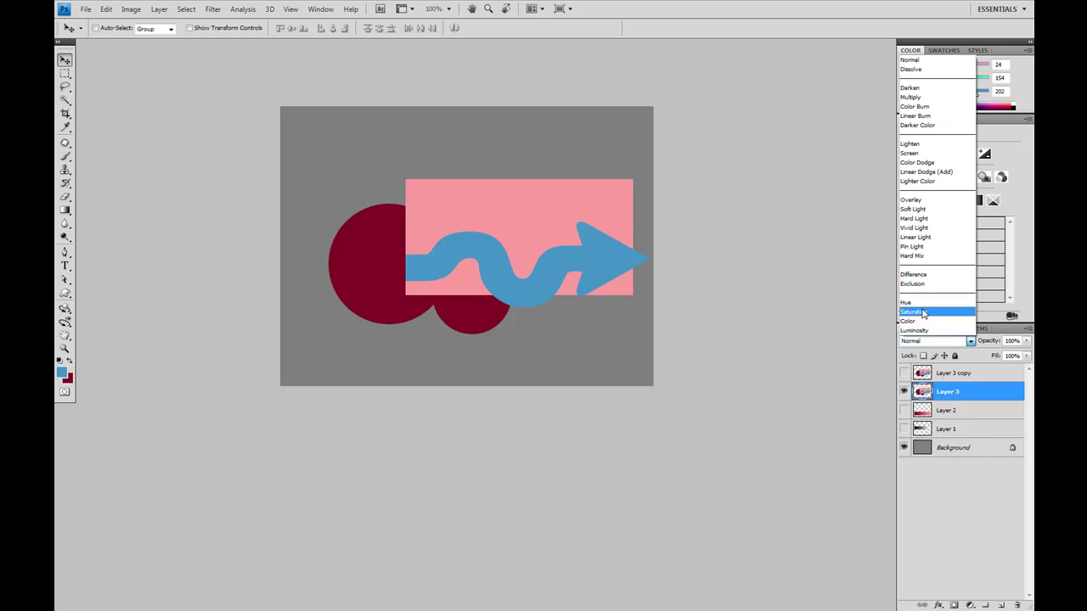
{"action": "left_click", "coordinate": [922, 303]}
{"action": "key", "text": "Down"}
{"action": "key", "text": "Down"}
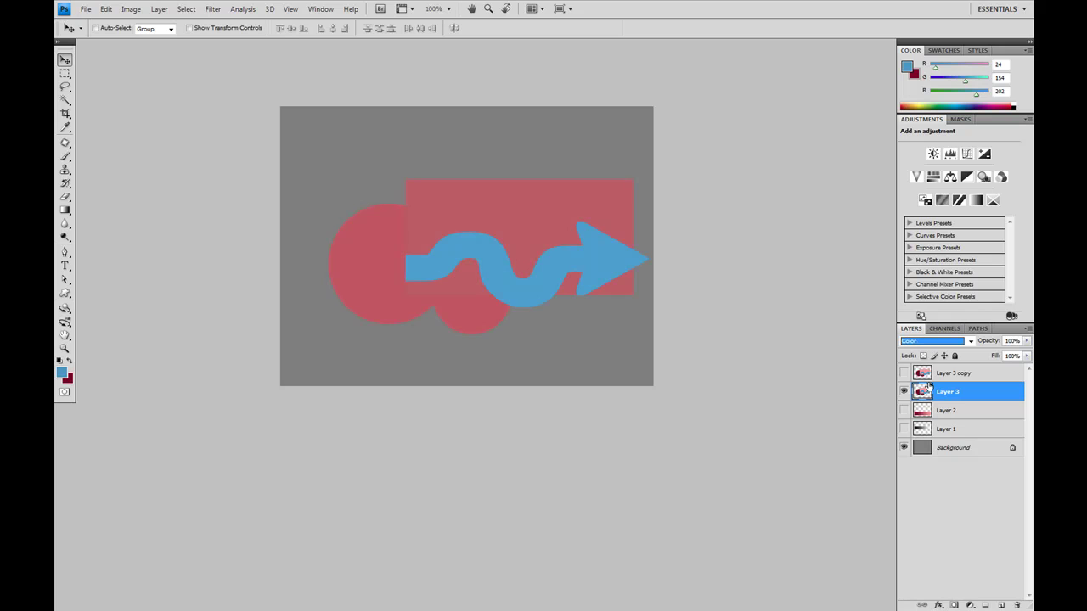
{"action": "key", "text": "Down"}
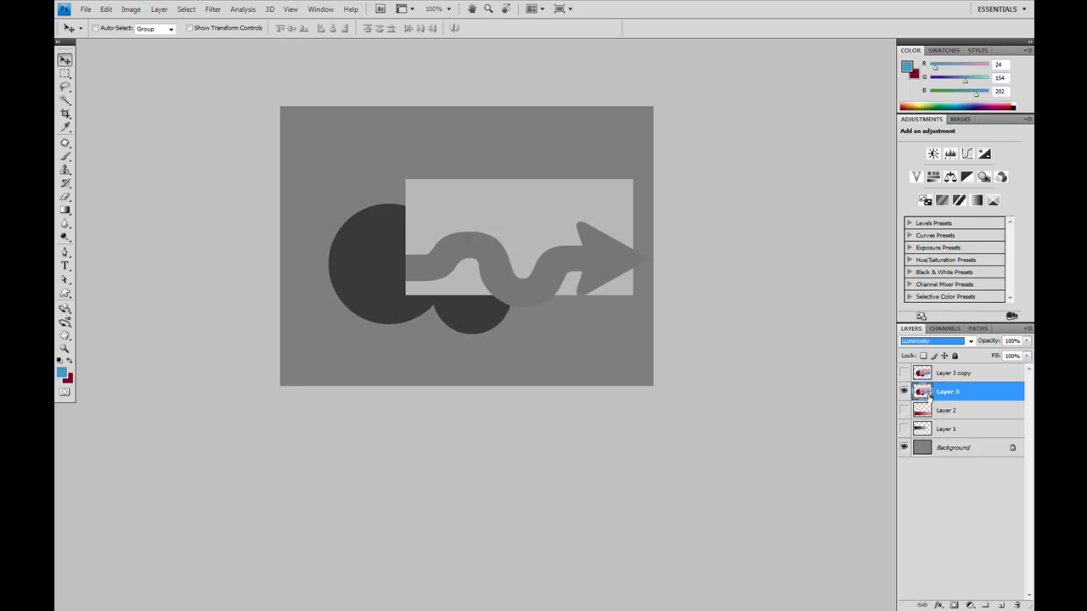
{"action": "left_click", "coordinate": [934, 341]}
{"action": "left_click", "coordinate": [935, 60]}
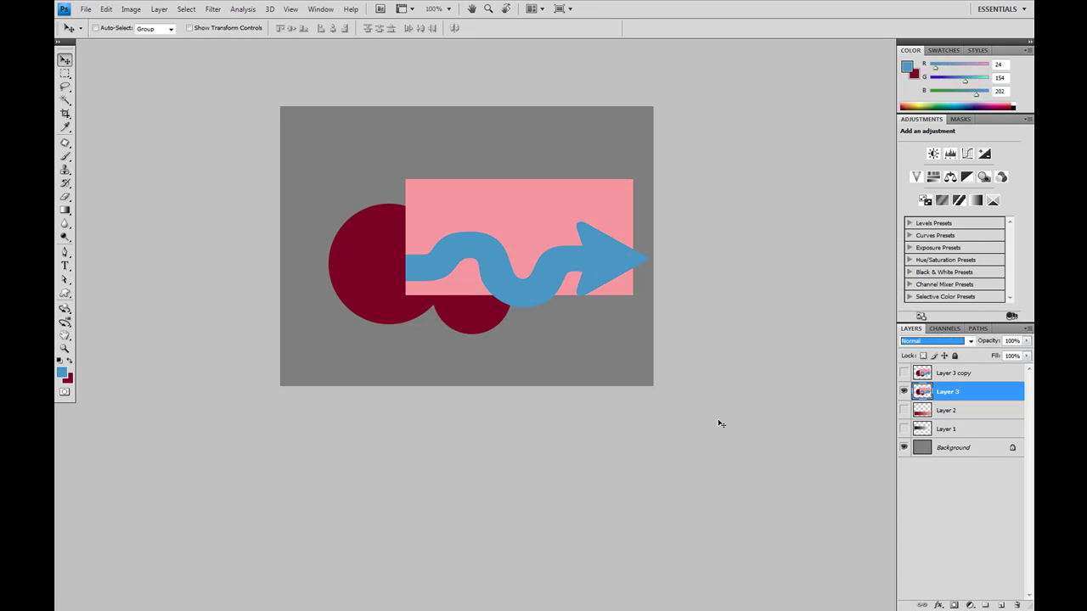